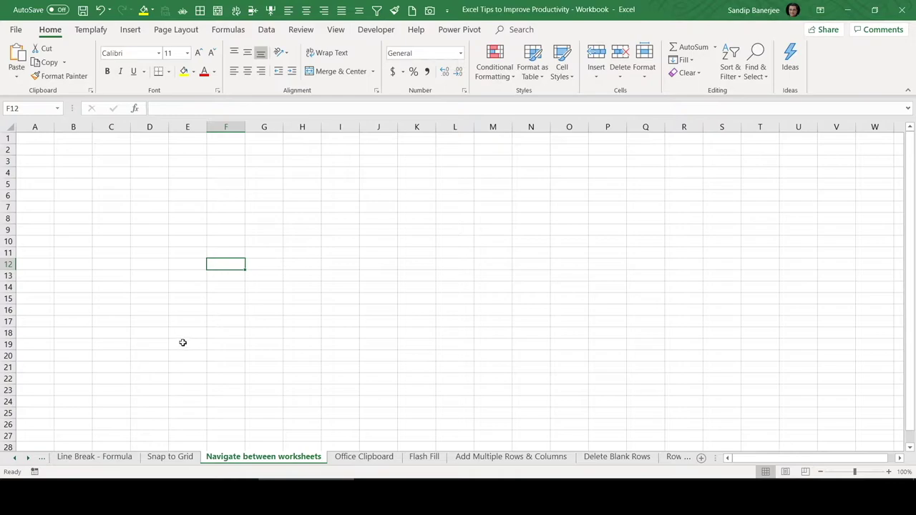
Visit the Snap to Grid, Line Break - Formula and Navigate between worksheets sheets from their tabs.
{"action": "left_click", "coordinate": [179, 459]}
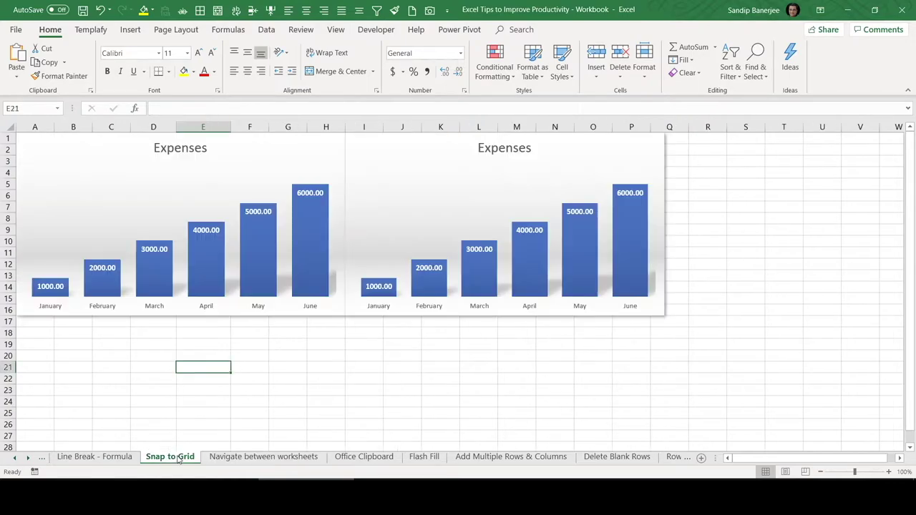
{"action": "left_click", "coordinate": [102, 459]}
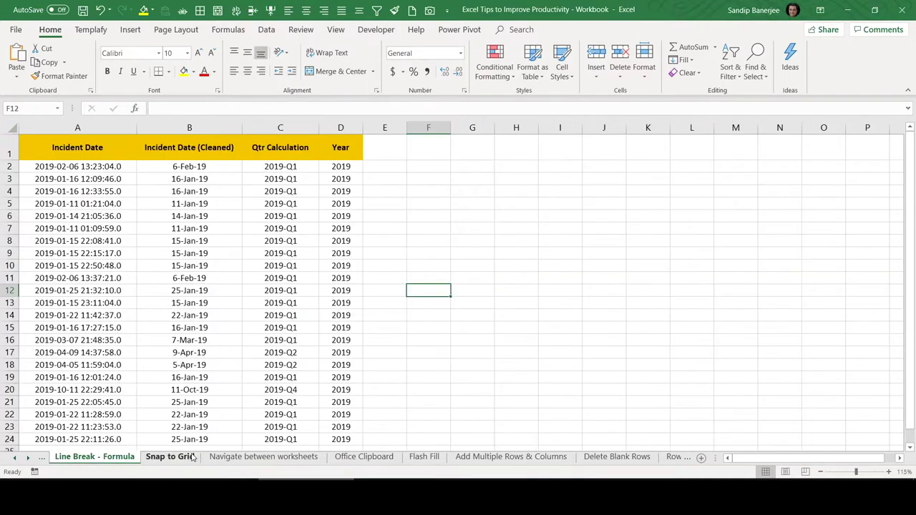
{"action": "left_click", "coordinate": [263, 457]}
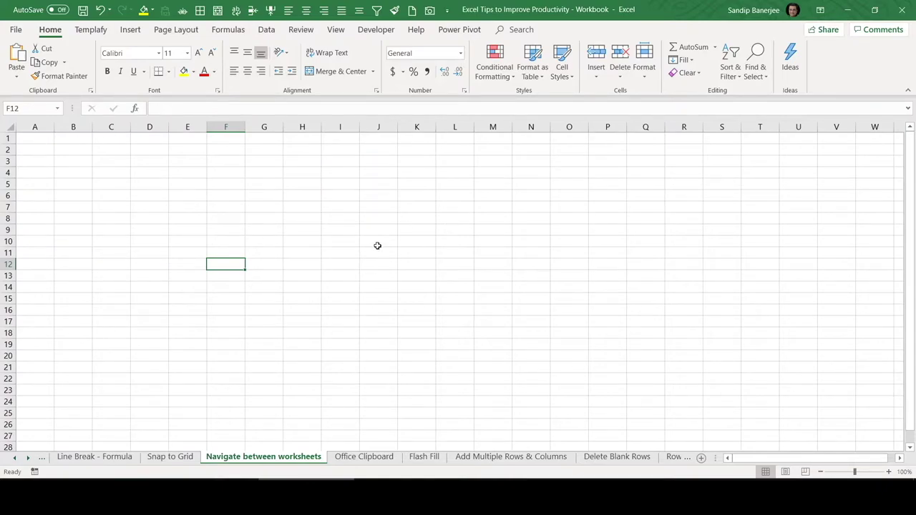
Step back and forth through neighbouring worksheets with Ctrl+PgUp and Ctrl+PgDn.
{"action": "key", "text": "ctrl+Page_Up"}
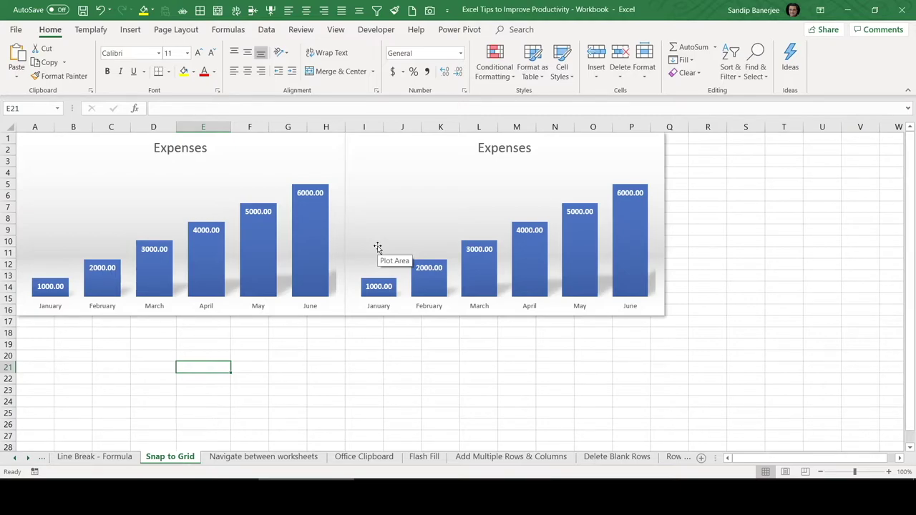
{"action": "key", "text": "ctrl+z"}
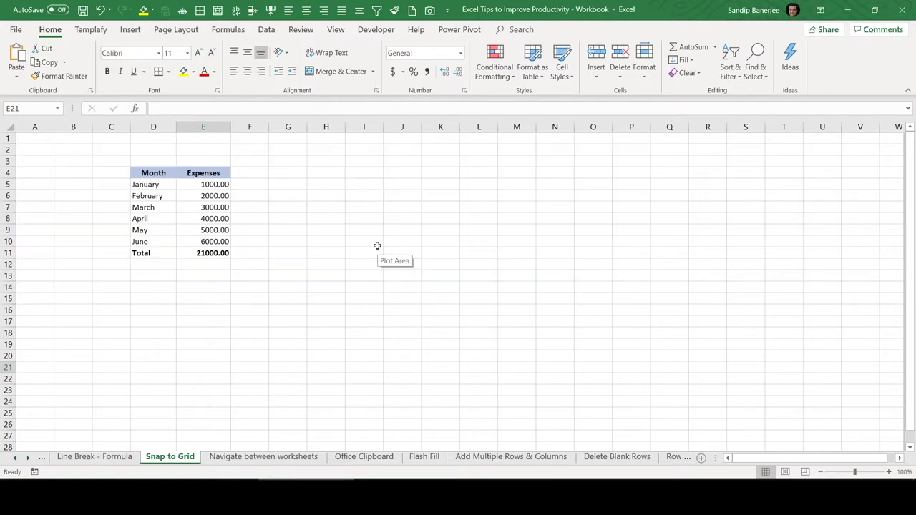
{"action": "key", "text": "ctrl+Page_Up"}
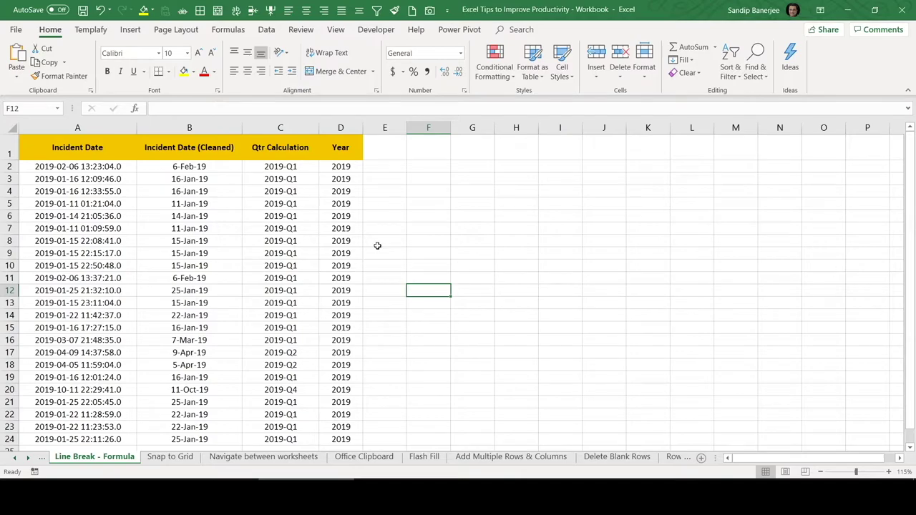
{"action": "key", "text": "ctrl+Page_Down"}
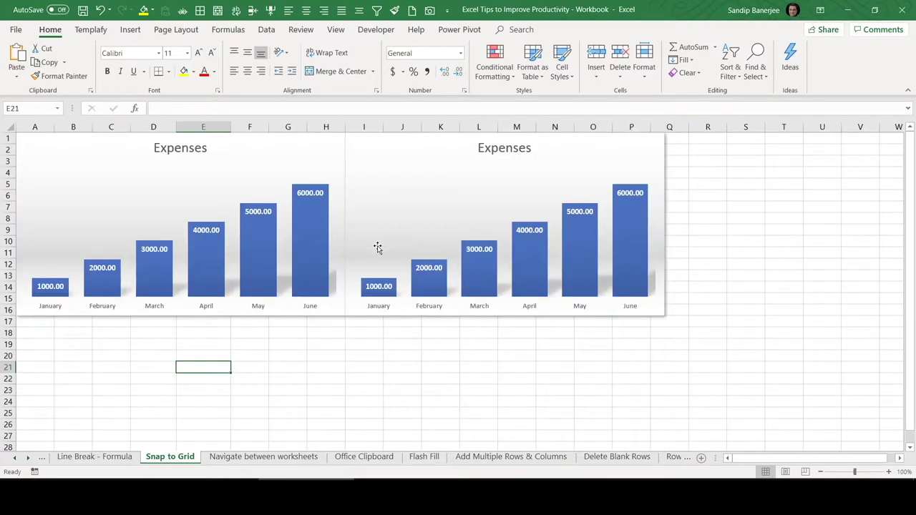
{"action": "key", "text": "ctrl+Page_Down"}
{"action": "key", "text": "ctrl+Page_Down"}
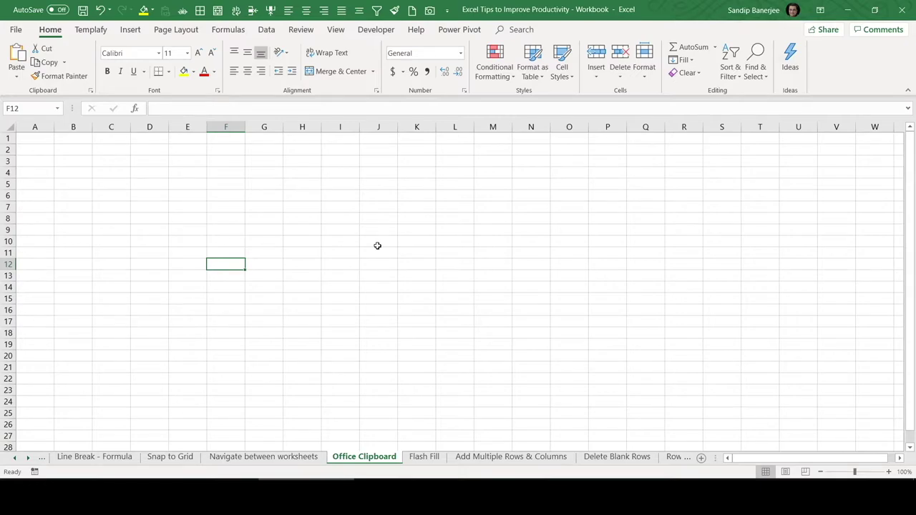
{"action": "key", "text": "ctrl+Page_Down"}
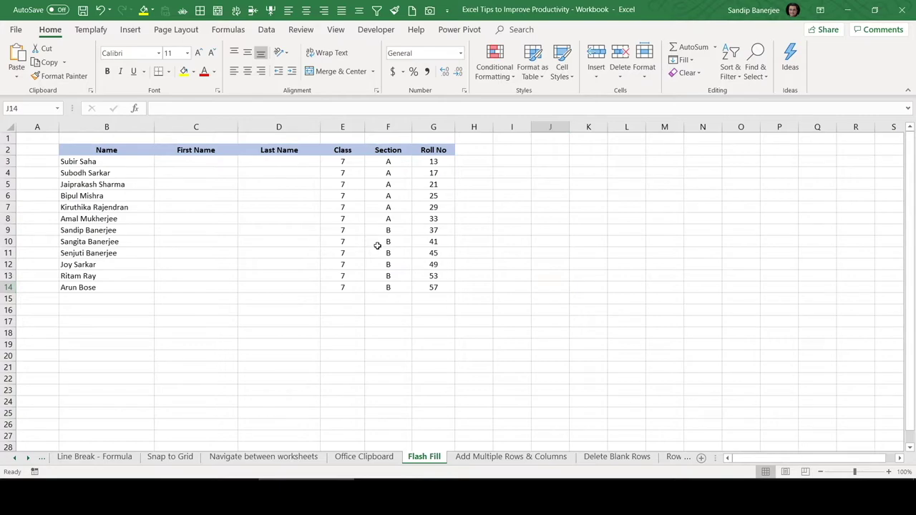
{"action": "key", "text": "ctrl+Page_Up"}
{"action": "key", "text": "ctrl+Page_Up"}
{"action": "key", "text": "ctrl+Page_Up"}
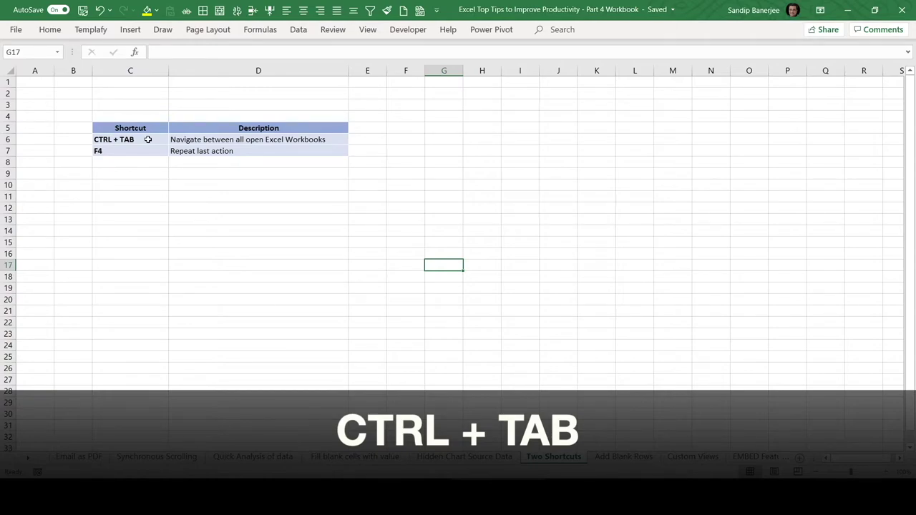
{"action": "key", "text": "ctrl+Tab"}
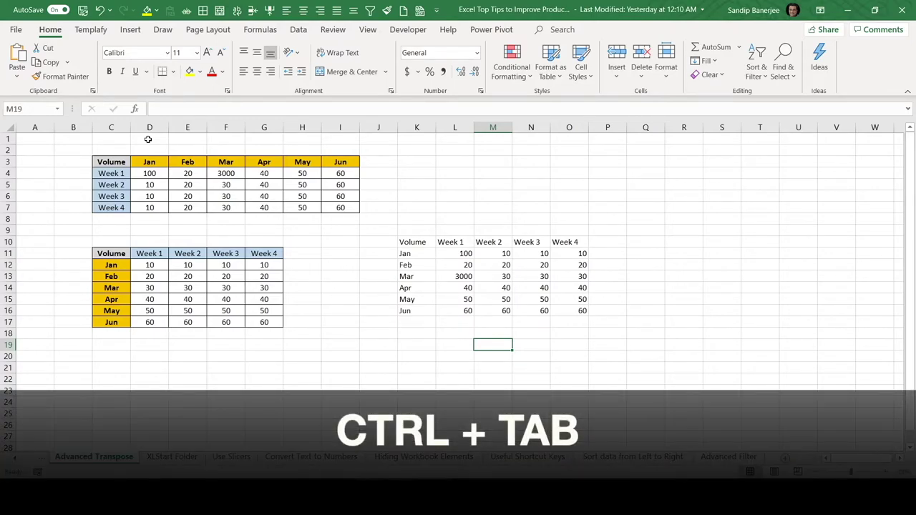
{"action": "key", "text": "ctrl+Tab"}
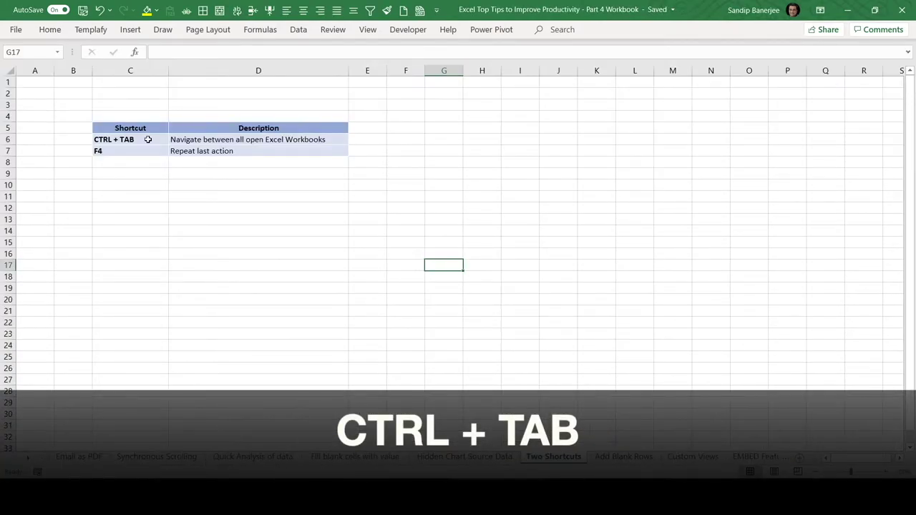
{"action": "key", "text": "ctrl+Tab"}
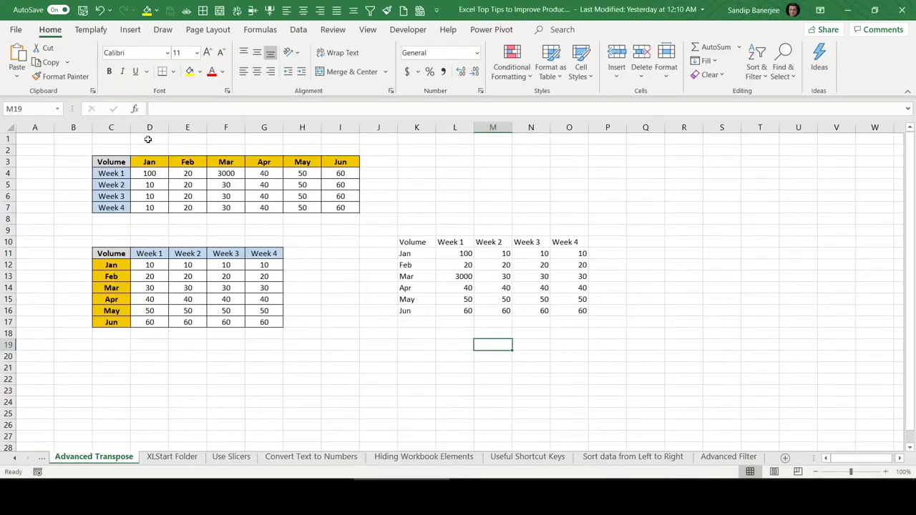
{"action": "key", "text": "ctrl+Tab"}
{"action": "key", "text": "ctrl+Tab"}
{"action": "key", "text": "ctrl+Tab"}
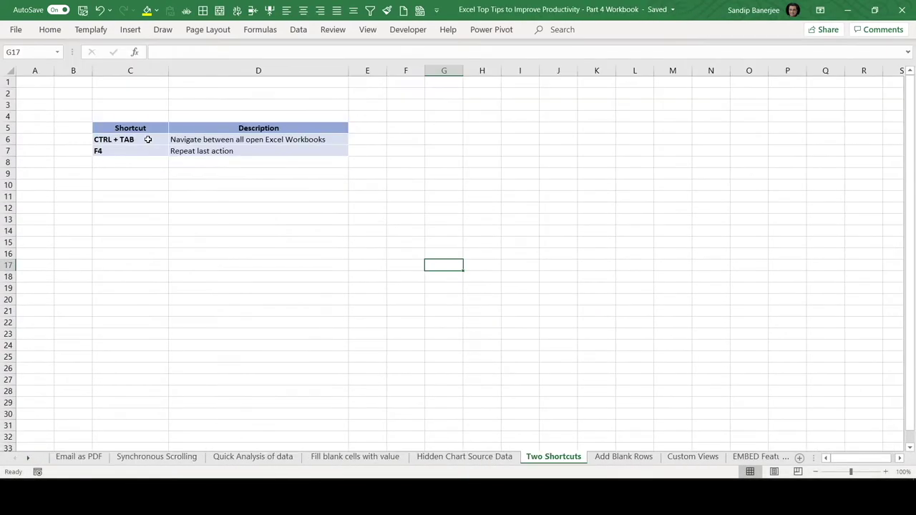
{"action": "key", "text": "ctrl+Tab"}
{"action": "key", "text": "ctrl+Tab"}
{"action": "key", "text": "ctrl+Tab"}
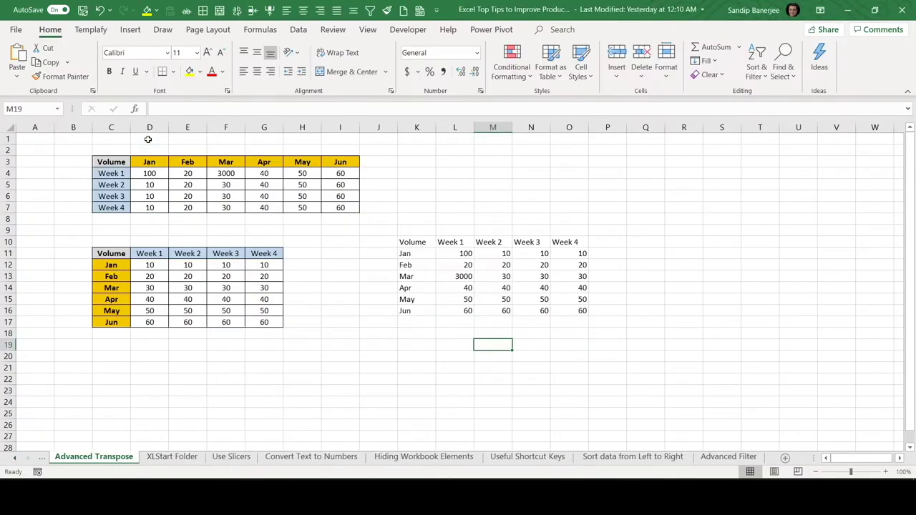
{"action": "key", "text": "ctrl+Tab"}
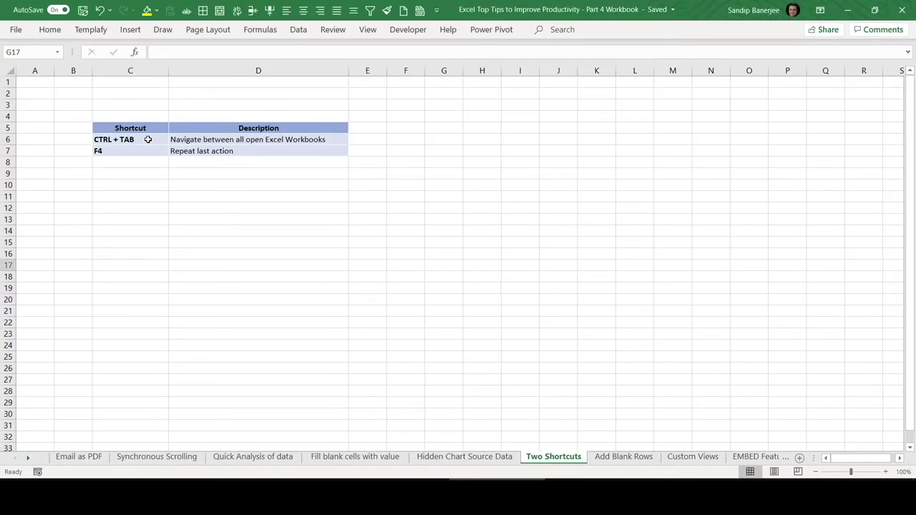
{"action": "key", "text": "ctrl+Tab"}
{"action": "key", "text": "ctrl+Tab"}
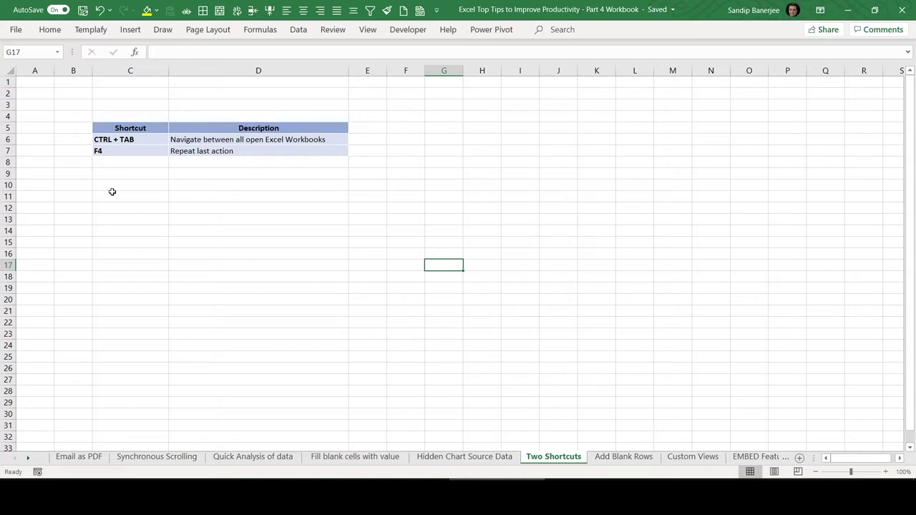
Insert a sheet row above the F4 / Repeat last action entry in D7, then repeat it with F4.
{"action": "left_click", "coordinate": [205, 151]}
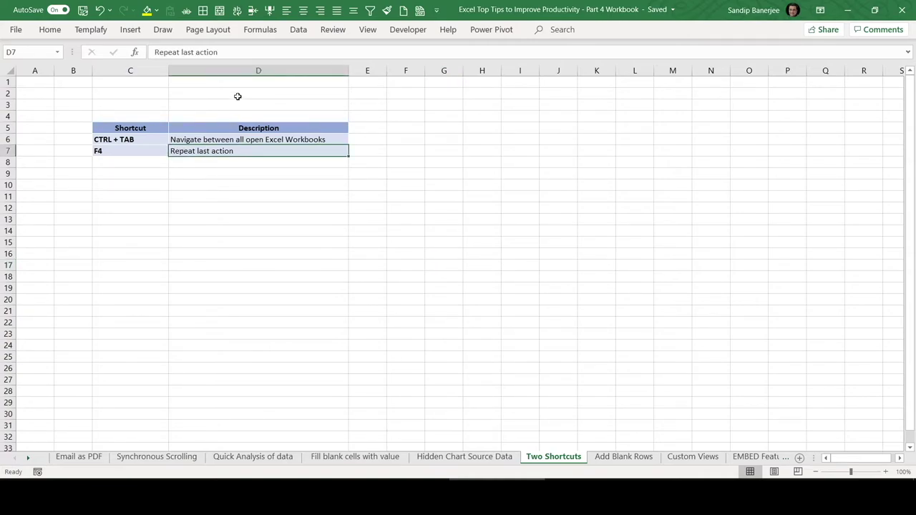
{"action": "left_click", "coordinate": [48, 33]}
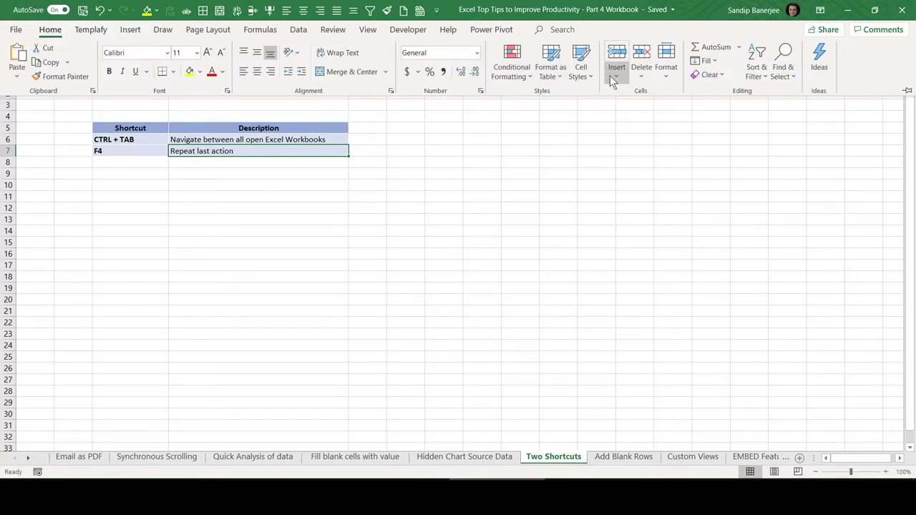
{"action": "left_click", "coordinate": [609, 75]}
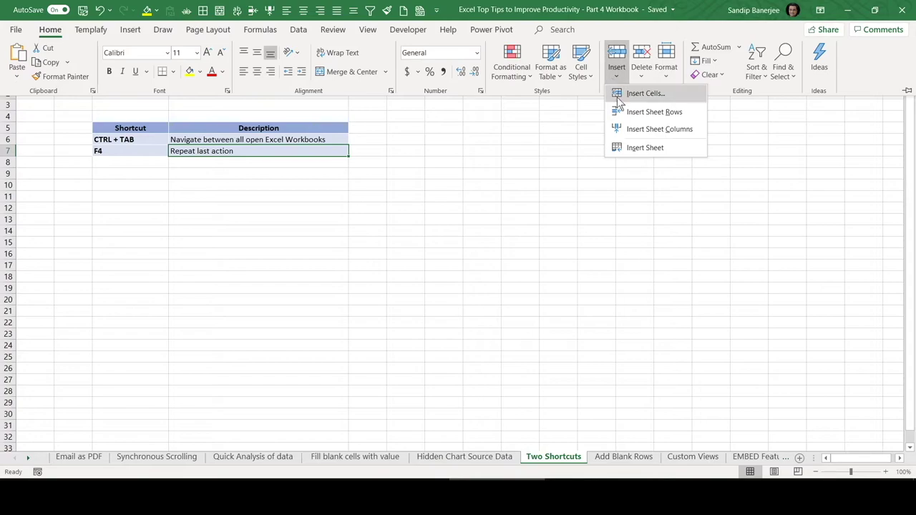
{"action": "left_click", "coordinate": [682, 115]}
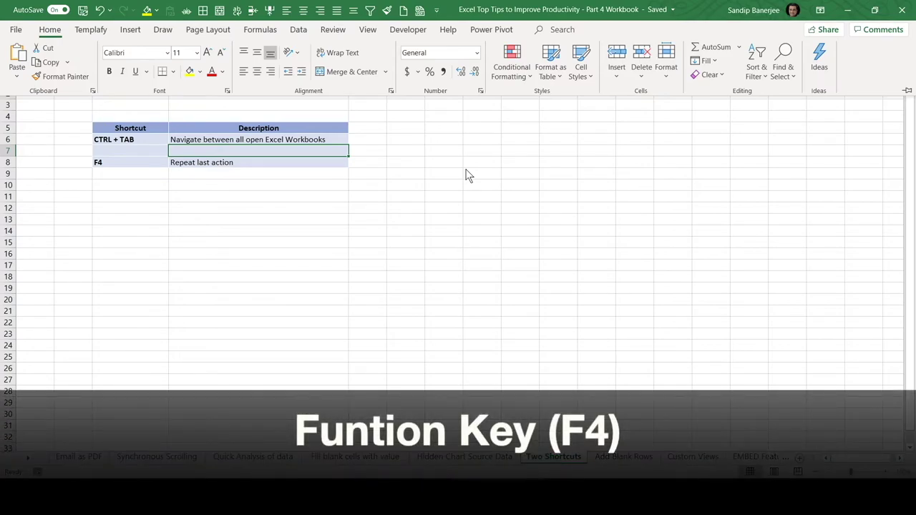
{"action": "key", "text": "F4"}
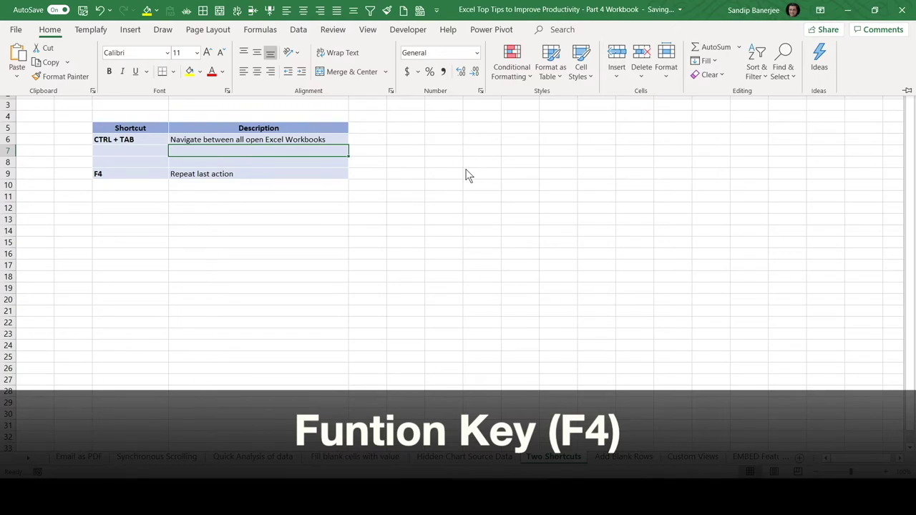
Repeat the row insertion with F4 to push the F4 entry further down.
{"action": "key", "text": "F4"}
{"action": "key", "text": "F4"}
{"action": "key", "text": "F4"}
{"action": "key", "text": "F4"}
{"action": "key", "text": "F4"}
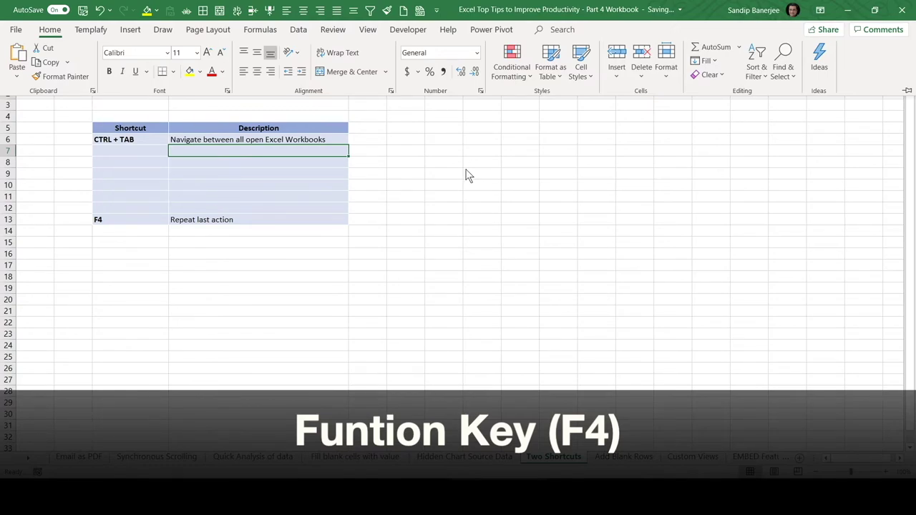
{"action": "key", "text": "F4"}
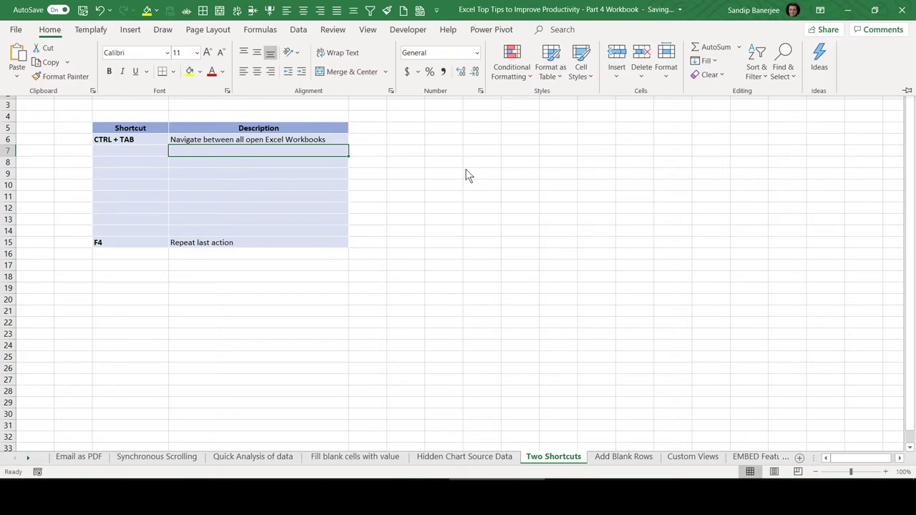
Bold the D6 CTRL + TAB description with Ctrl+B, then repeat the bold on D15 with F4.
{"action": "key", "text": "ctrl+F1"}
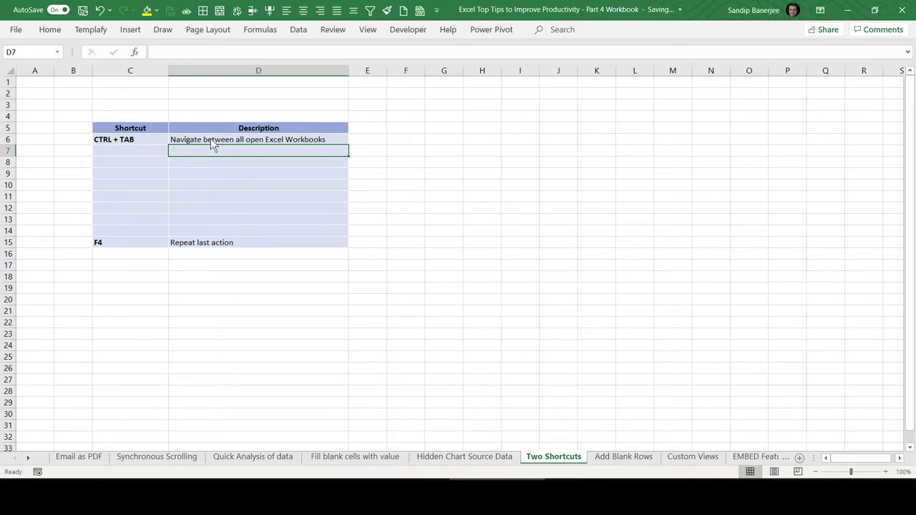
{"action": "key", "text": "ctrl+v"}
{"action": "left_click", "coordinate": [220, 139]}
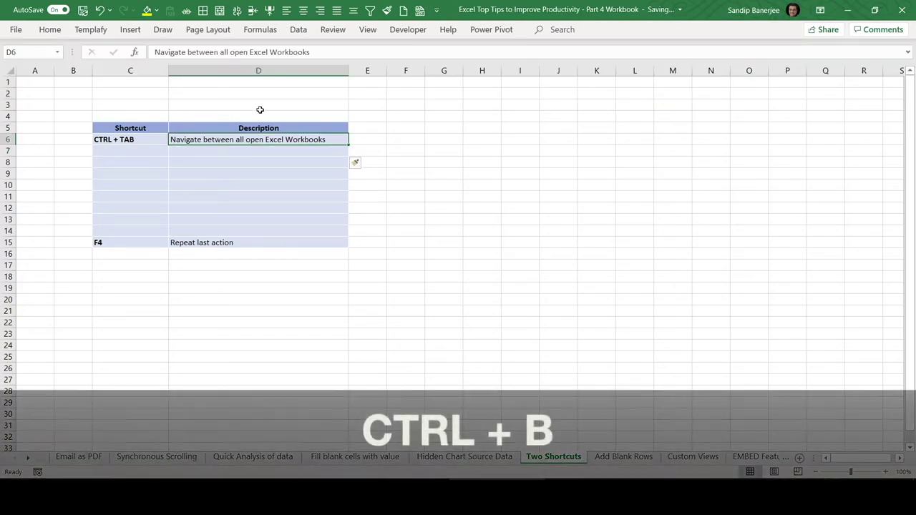
{"action": "key", "text": "ctrl+b"}
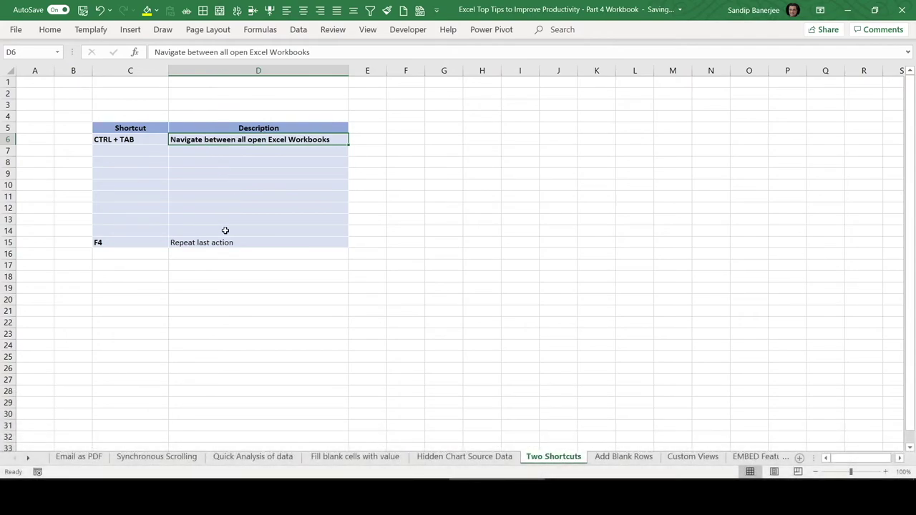
{"action": "left_click", "coordinate": [179, 242]}
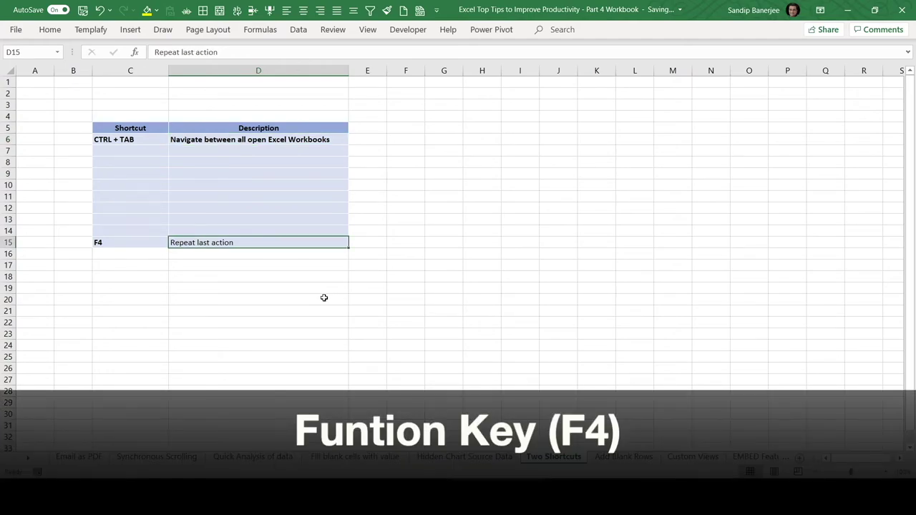
{"action": "key", "text": "F4"}
{"action": "left_click", "coordinate": [458, 223]}
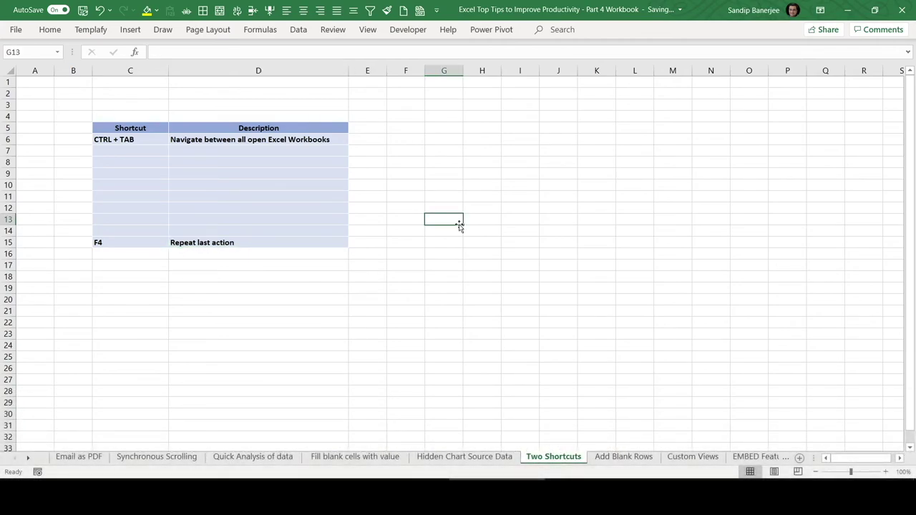